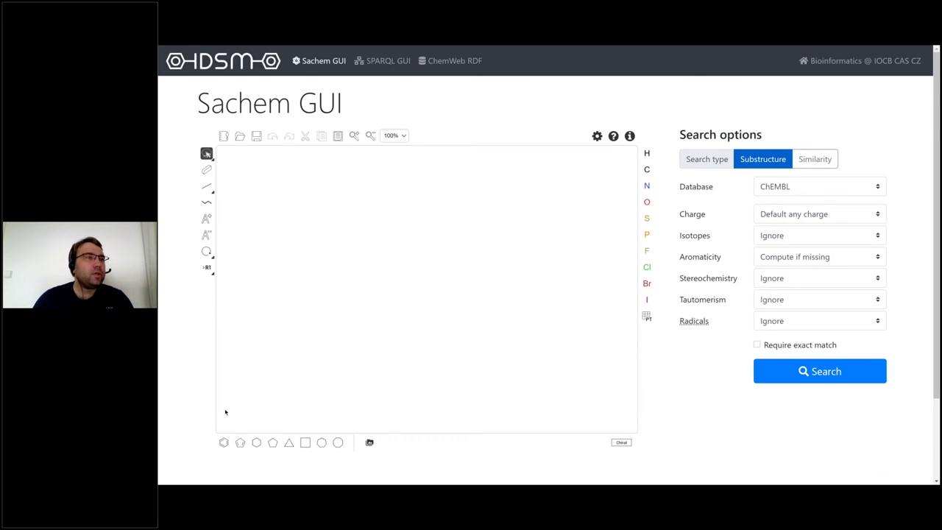
- Draw a phenol molecule in the structure editor: a benzene ring with an oxygen bonded to its upper atom
click(223, 442)
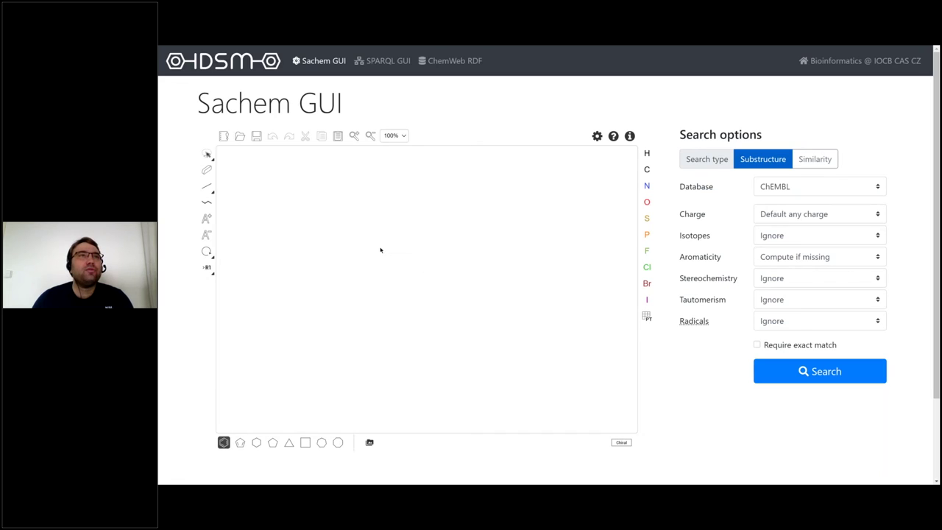
click(380, 250)
click(646, 202)
drag(381, 229, 380, 210)
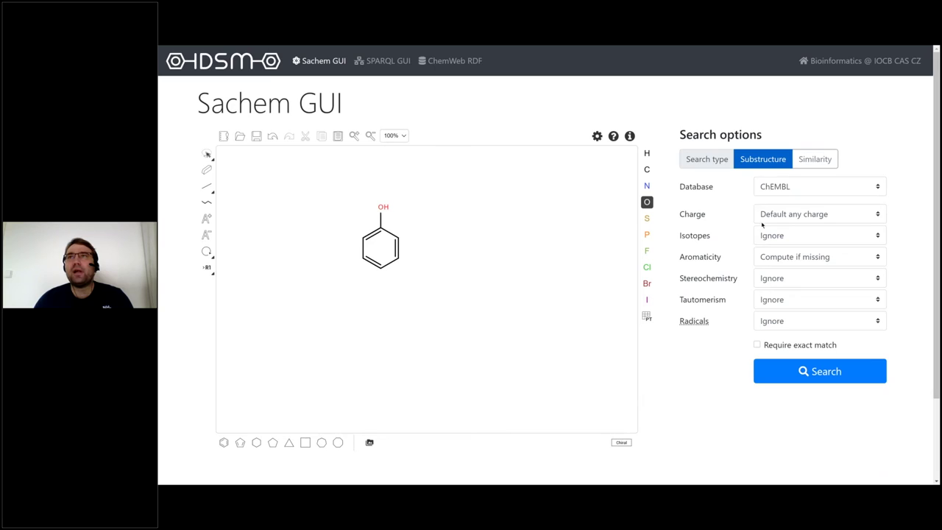
- Choose ChEMBL as the database and run the substructure search for the drawn molecule
click(773, 189)
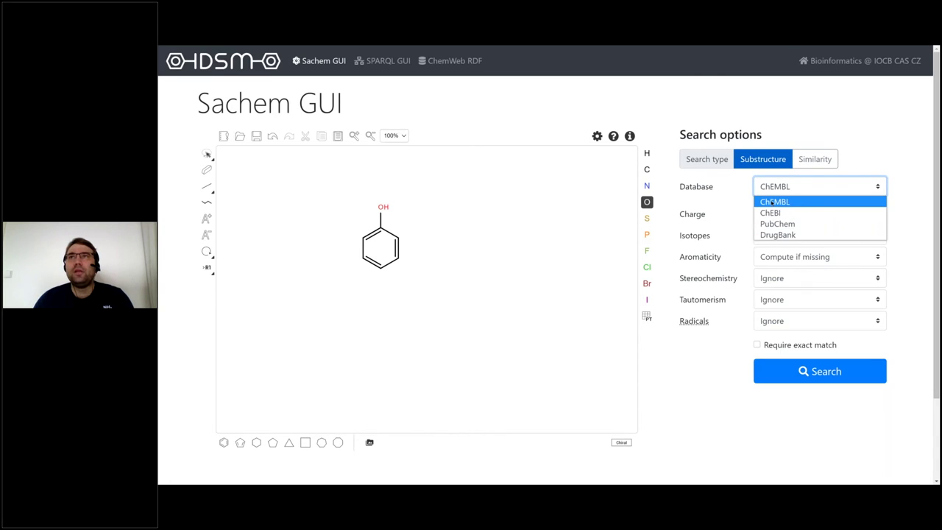
click(771, 203)
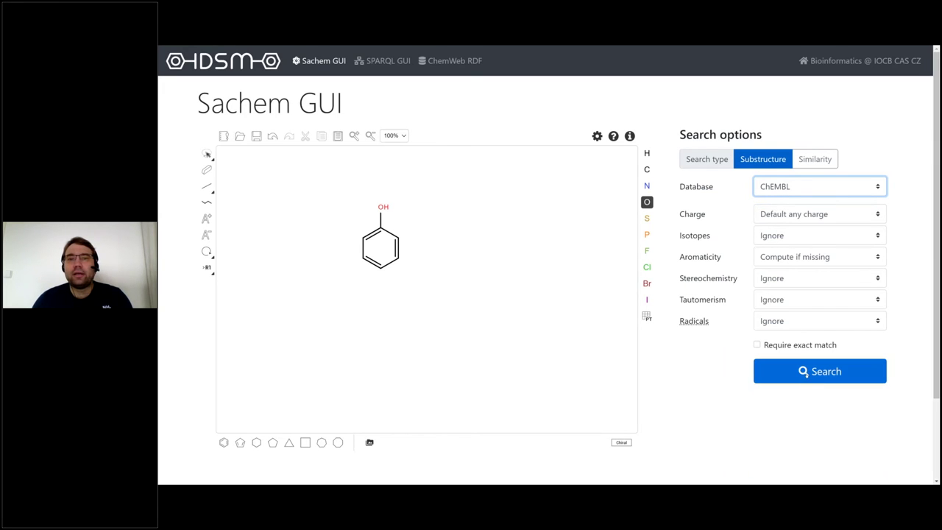
click(807, 376)
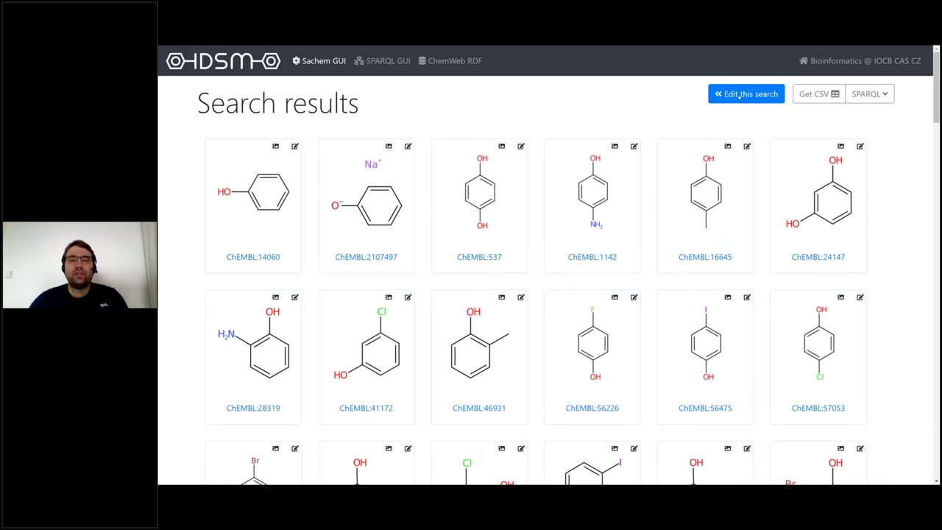
- Return to the search setup, change the search type to Similarity and run the search
click(739, 95)
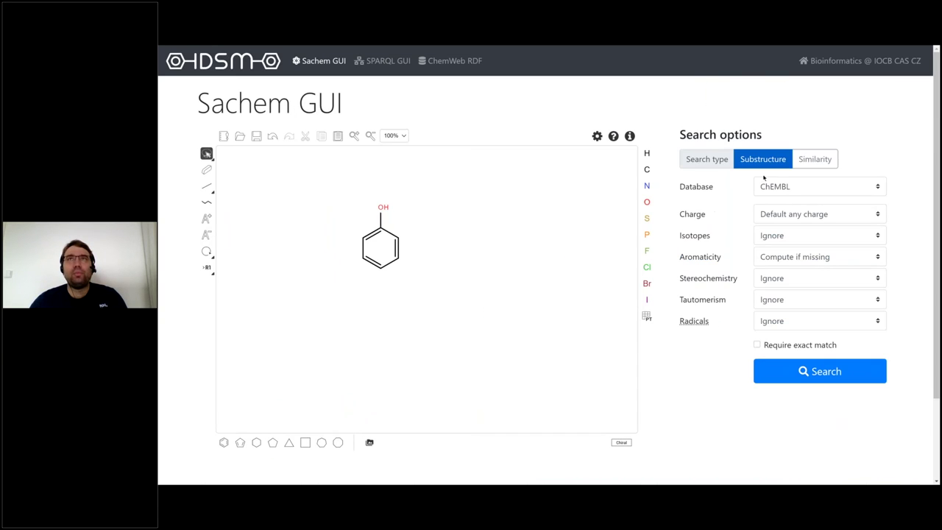
click(812, 159)
click(820, 323)
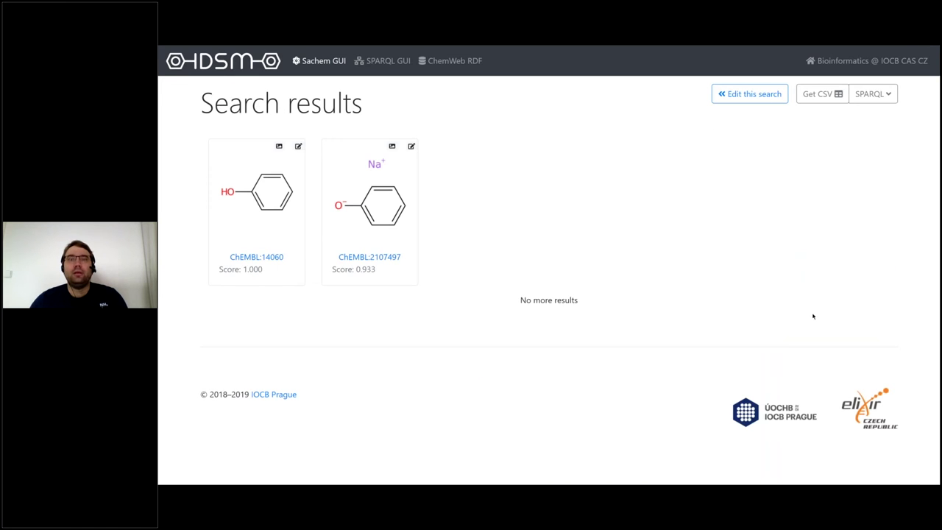
- Edit the similarity search to lower its similarity threshold to 0.7, and run it again
click(750, 94)
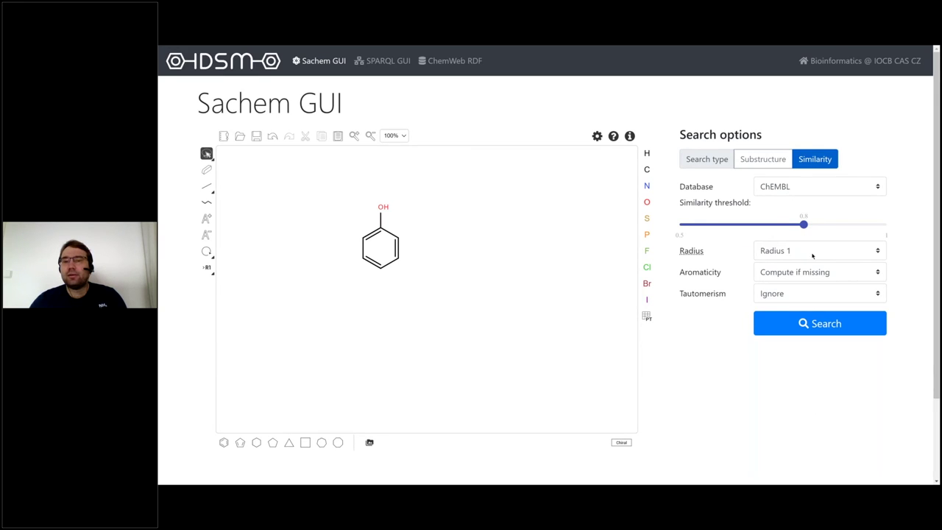
drag(803, 225, 761, 225)
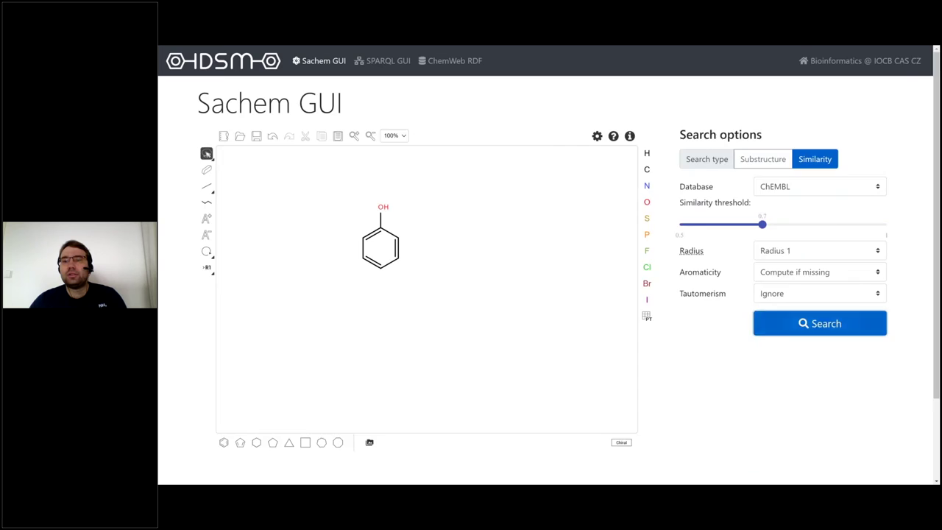
click(802, 328)
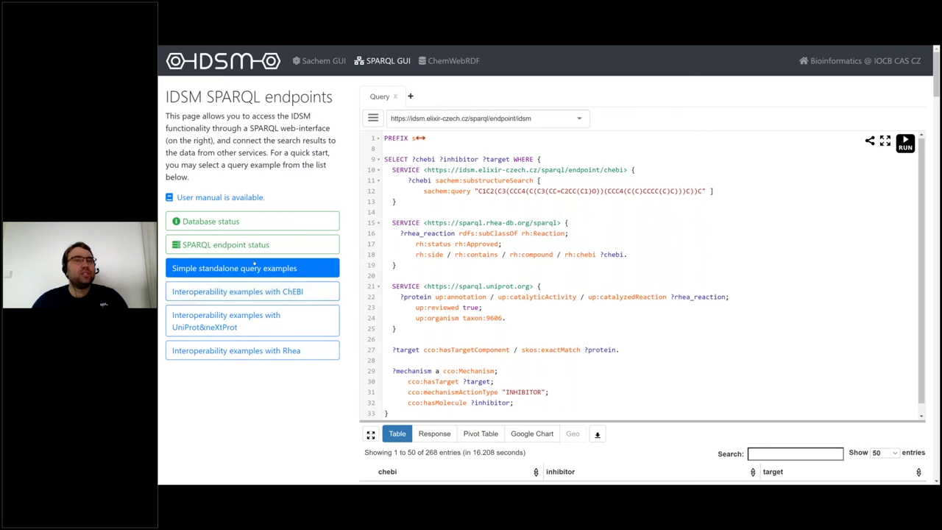
- Browse the SPARQL query examples, including the standalone, ChEBI, UniProt&neXtProt and Rhea groups
click(257, 269)
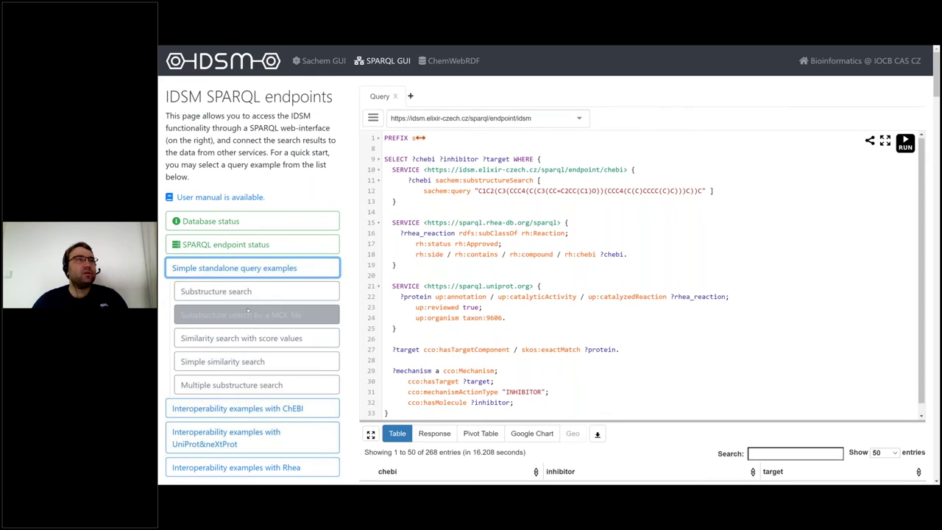
scroll(252, 382, down, 1)
click(253, 328)
click(254, 359)
click(252, 405)
scroll(252, 331, down, 2)
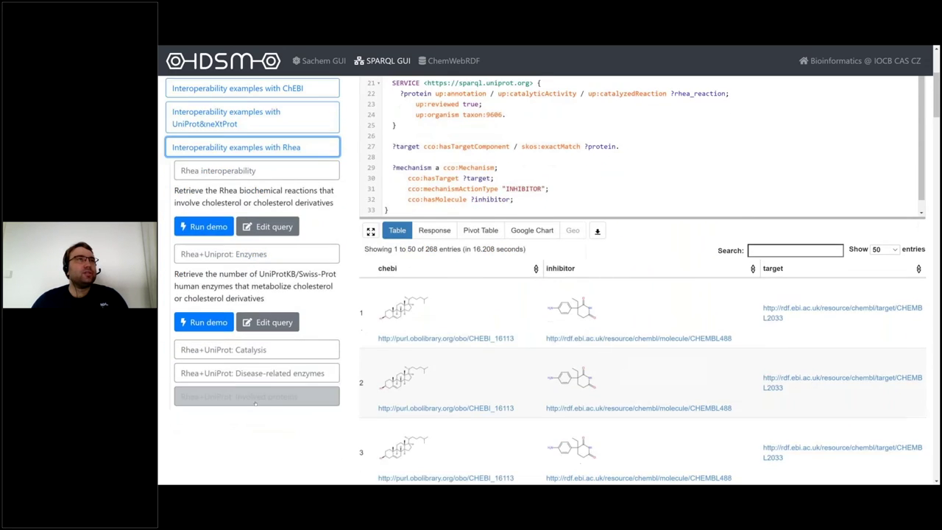
scroll(252, 331, up, 3)
click(253, 350)
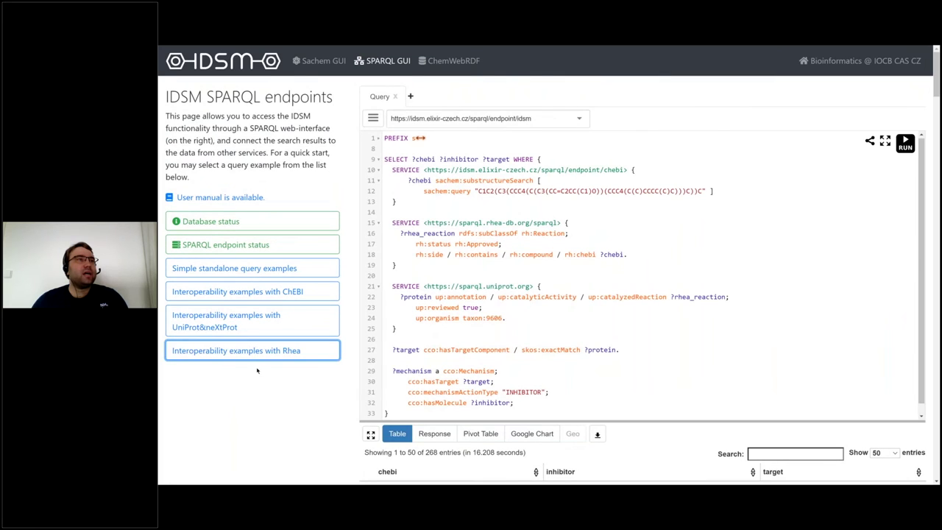
click(308, 399)
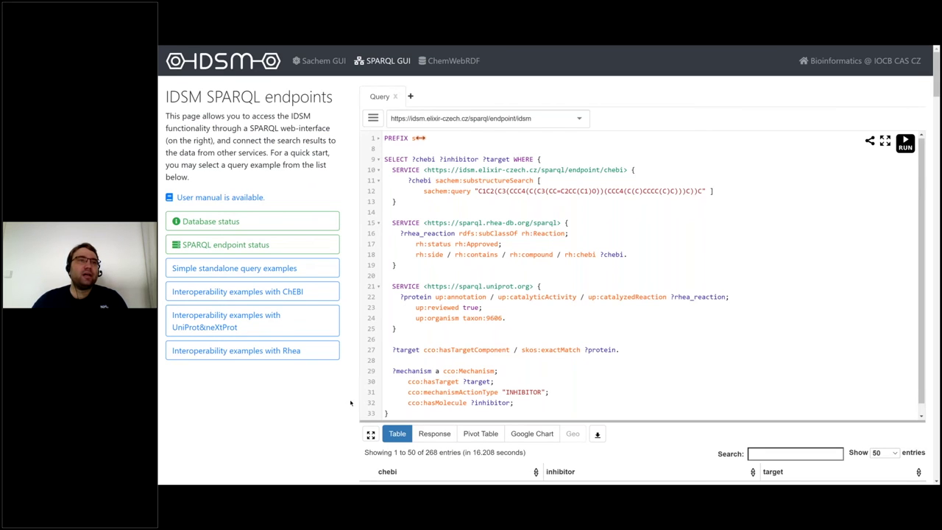
- Examine the query's result table with its chebi, inhibitor and target columns
scroll(350, 402, down, 5)
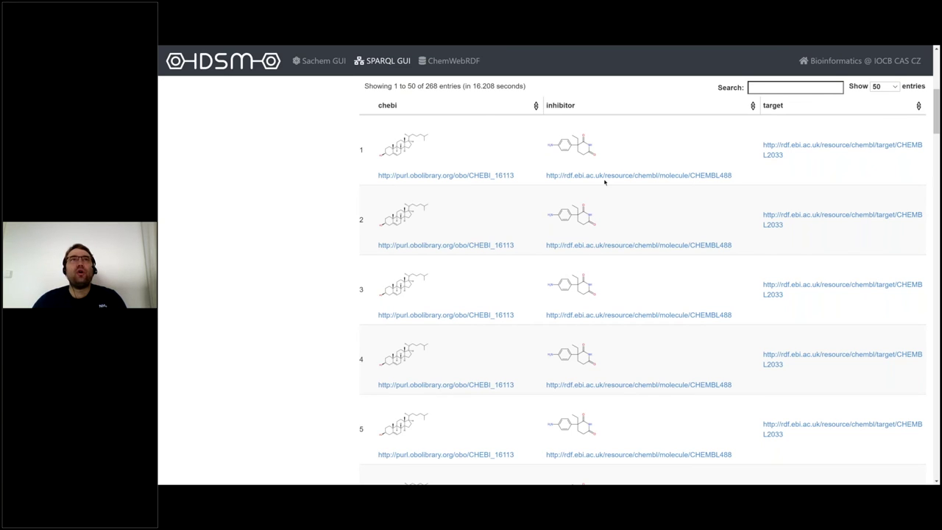
scroll(398, 245, down, 7)
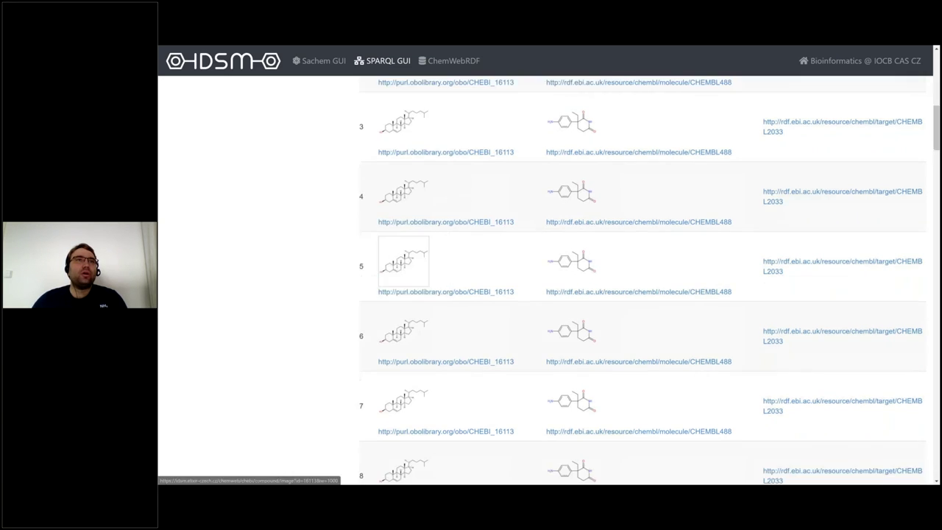
scroll(403, 253, down, 2)
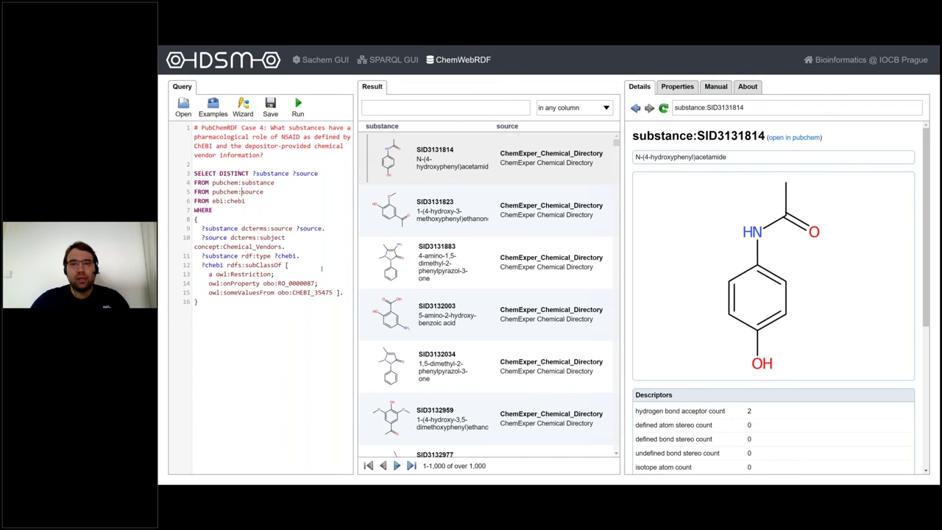
- Delete the colon in the query's FROM pubchem:source line and put it back
key(BackSpace)
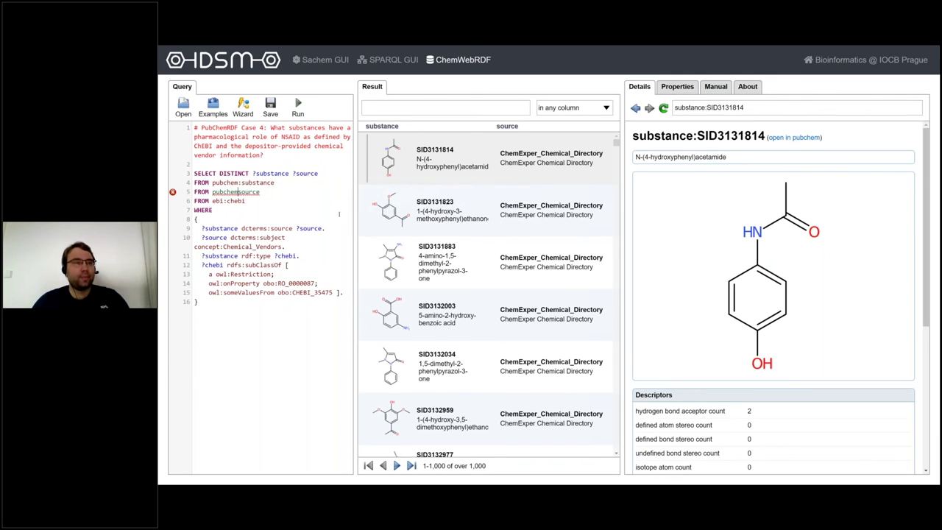
text(:)
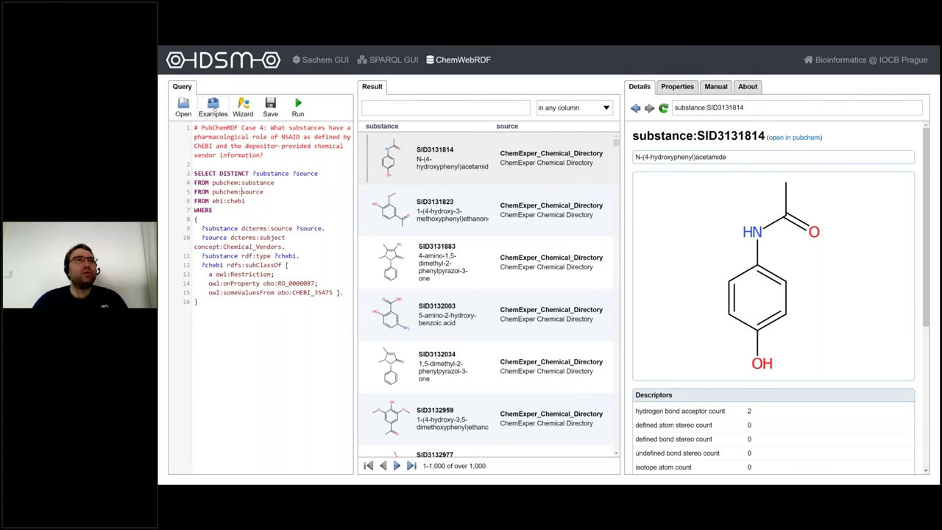
- Load the PubChemRDF Case 4 example query into the editor, and open the Query Wizard
click(213, 108)
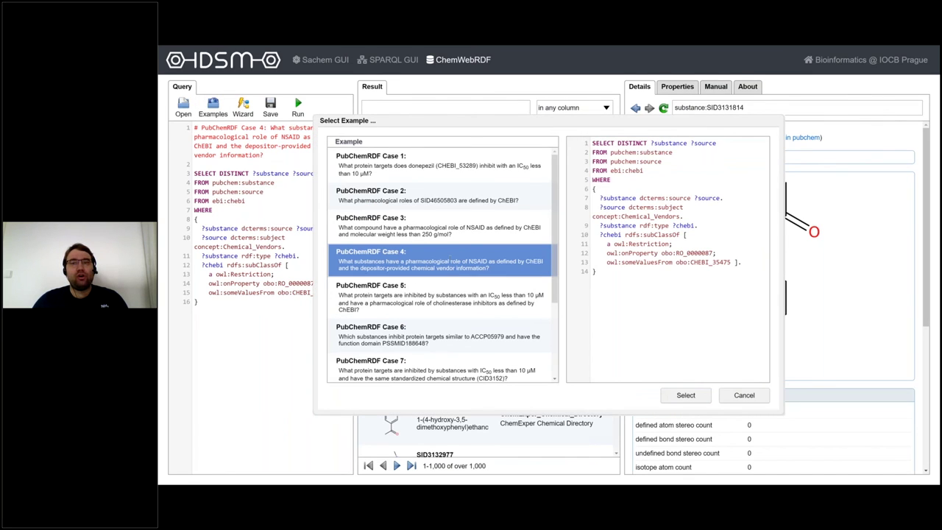
scroll(450, 254, down, 3)
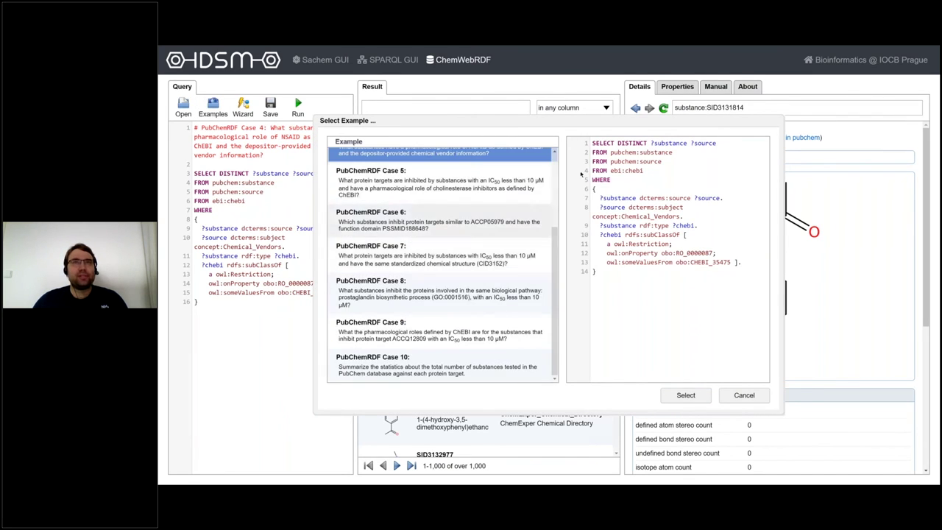
click(688, 397)
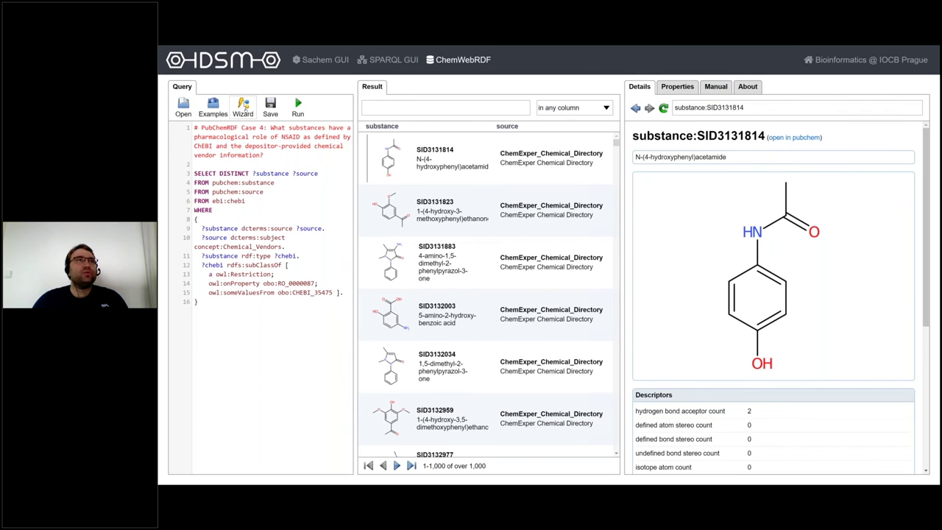
click(242, 107)
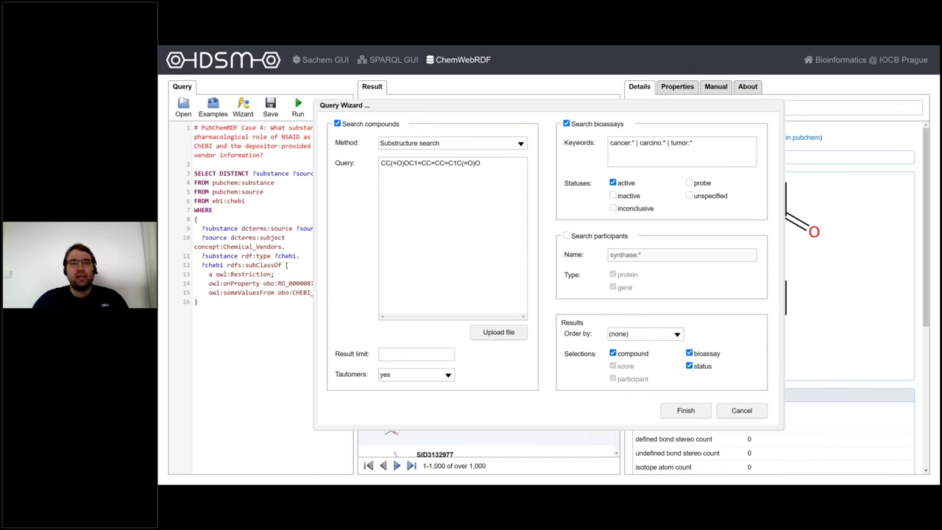
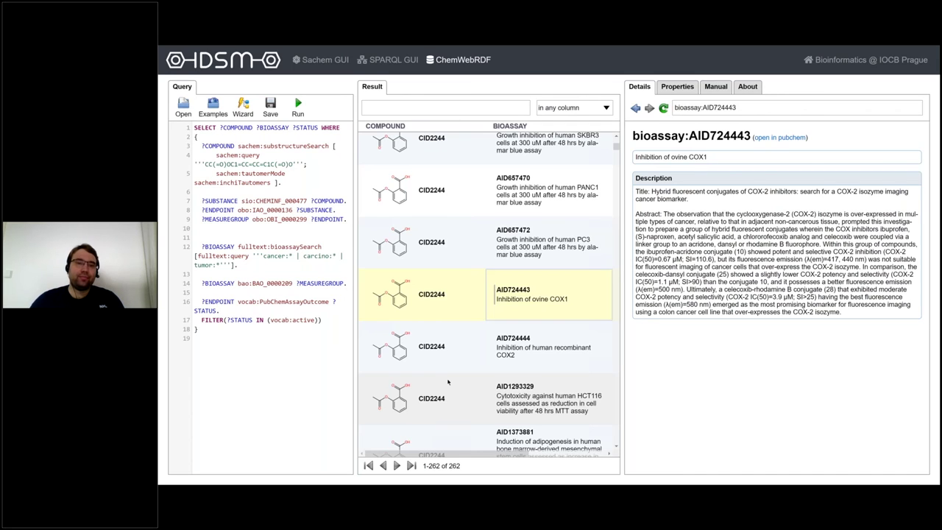
- View the details of compound CID2244 and of bioassay AID657470 from the result list
click(441, 247)
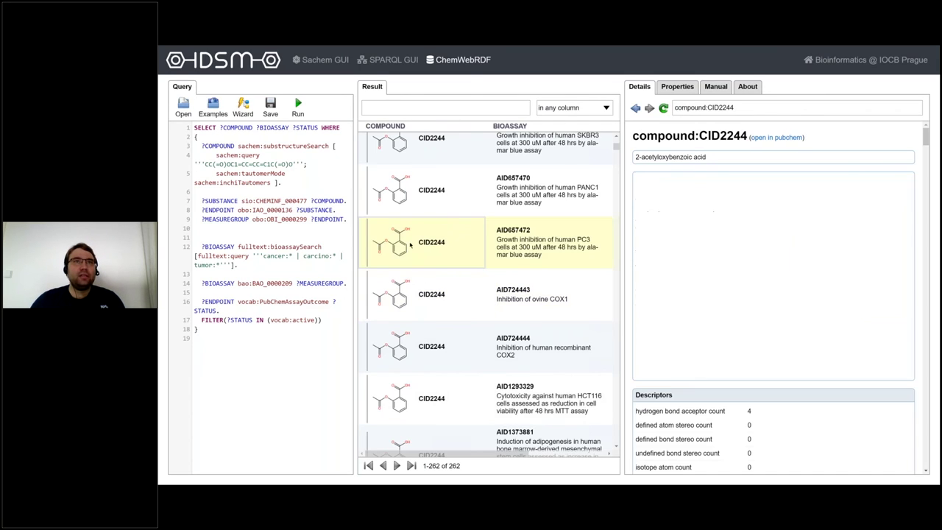
click(553, 199)
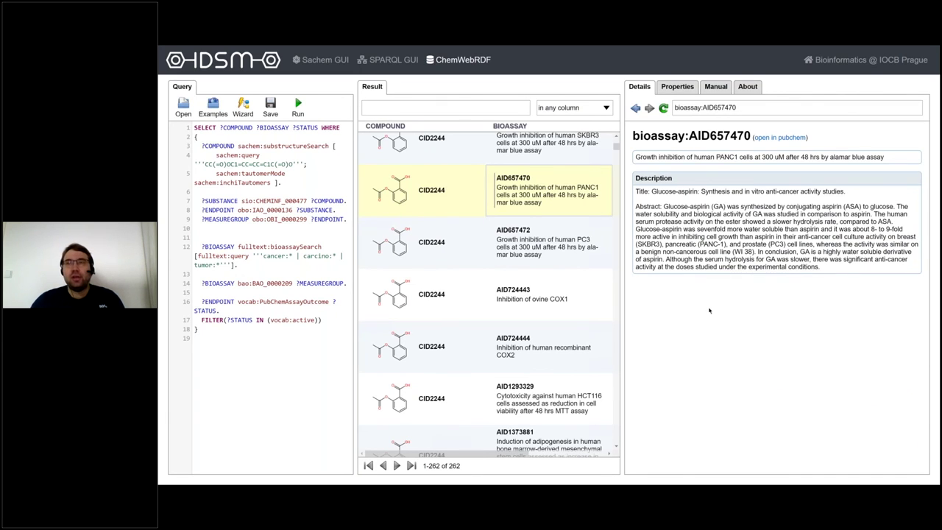
click(407, 310)
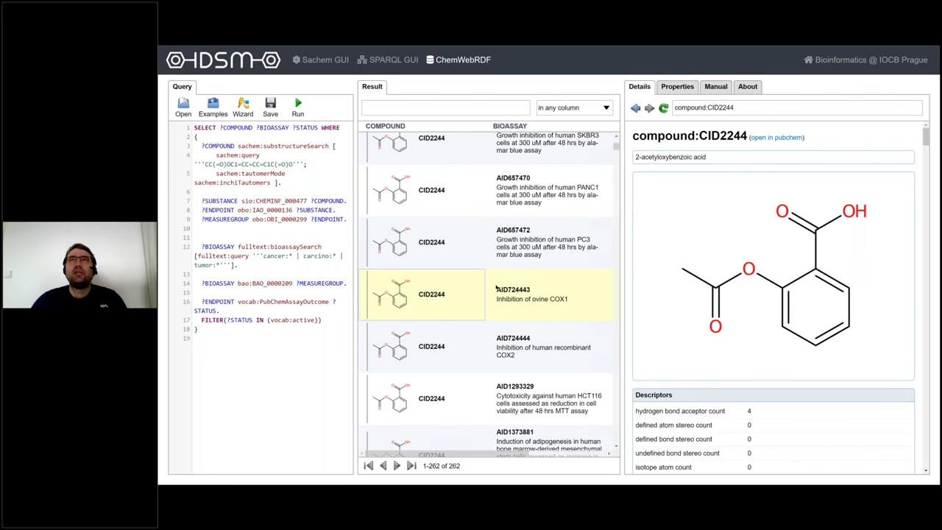
- Examine the properties of compound CID2244 and of bioassay AID724443
click(673, 87)
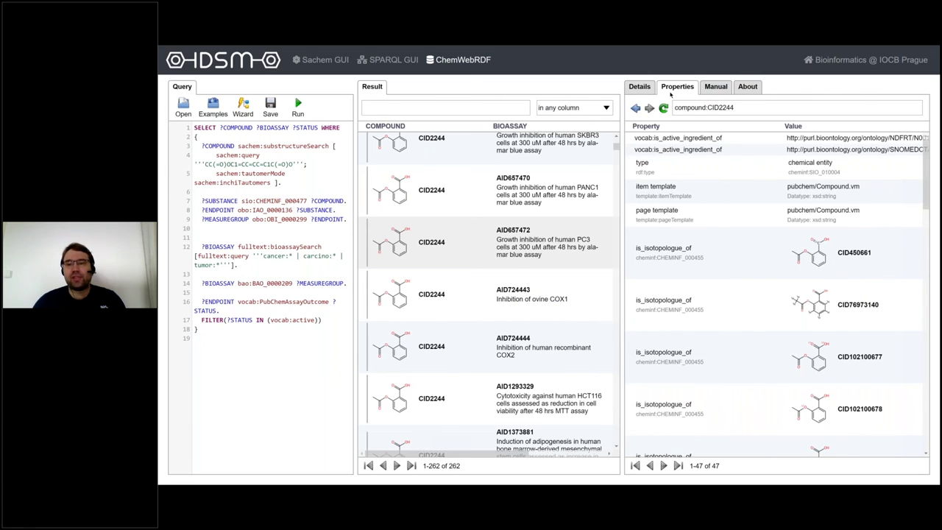
click(557, 297)
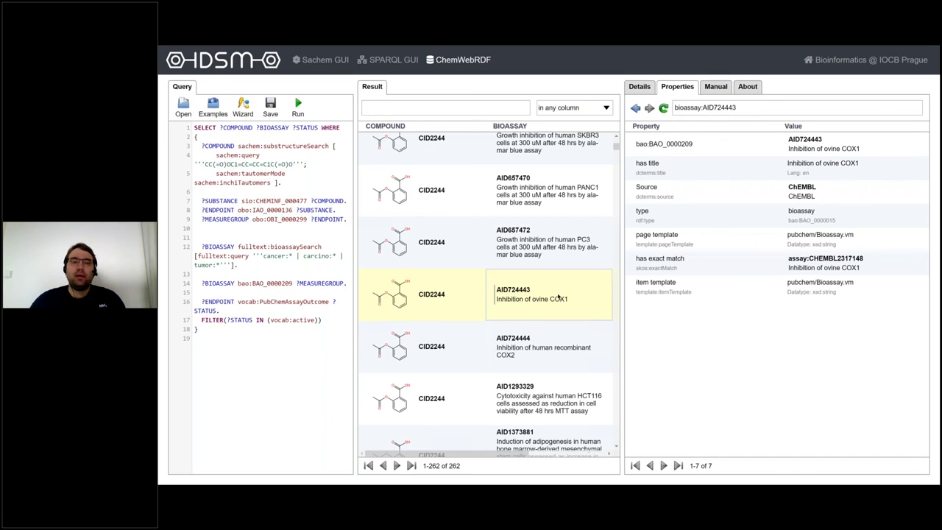
- Open the ChemWebRDF manual and skim its contents
click(718, 92)
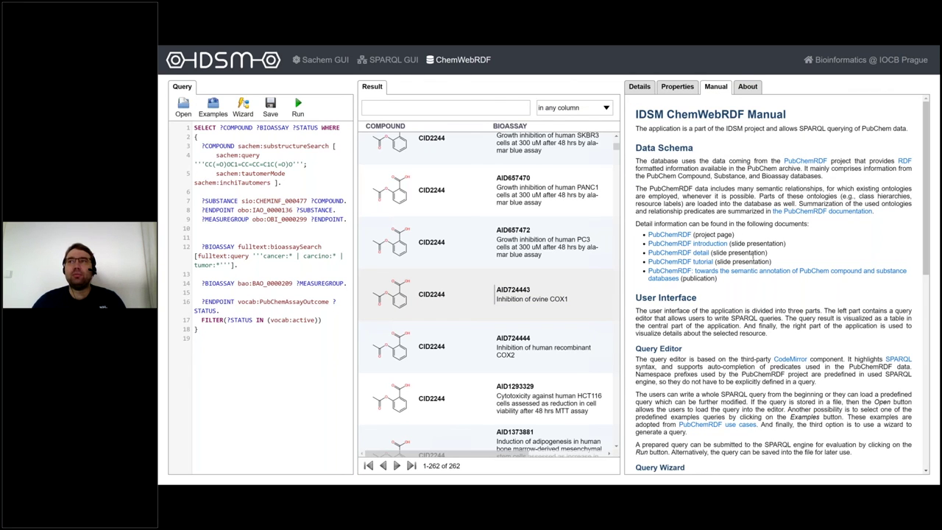
scroll(755, 254, down, 10)
scroll(755, 254, up, 10)
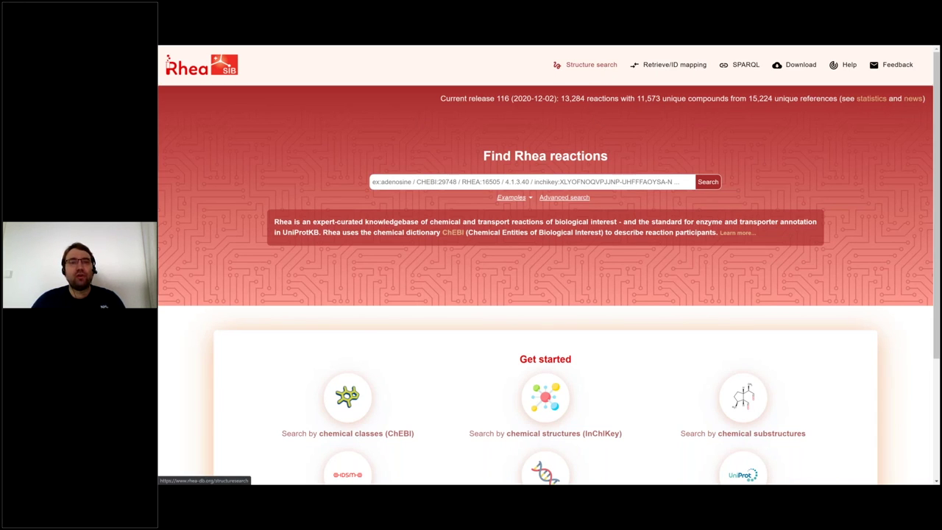
- Open Rhea's structure search and draw phenol: a benzene ring with an oxygen bonded to its upper atom
click(603, 65)
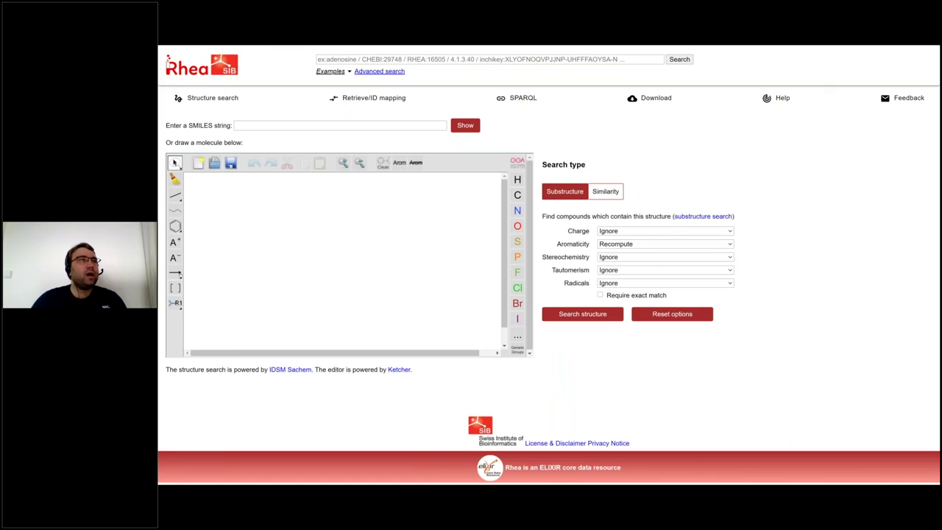
click(174, 226)
click(291, 235)
click(517, 226)
drag(291, 219, 292, 196)
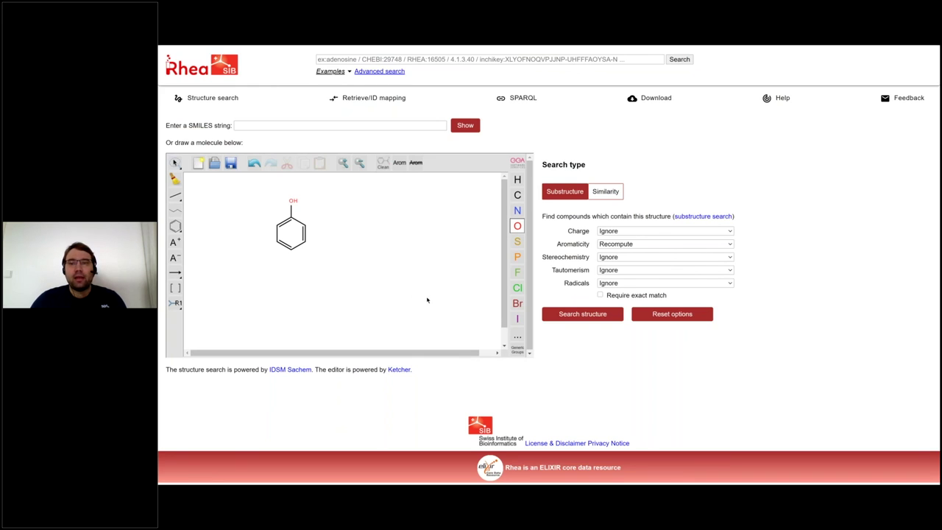
- Run the substructure search for the drawn molecule and open the Rhea reactions of phenol
click(601, 318)
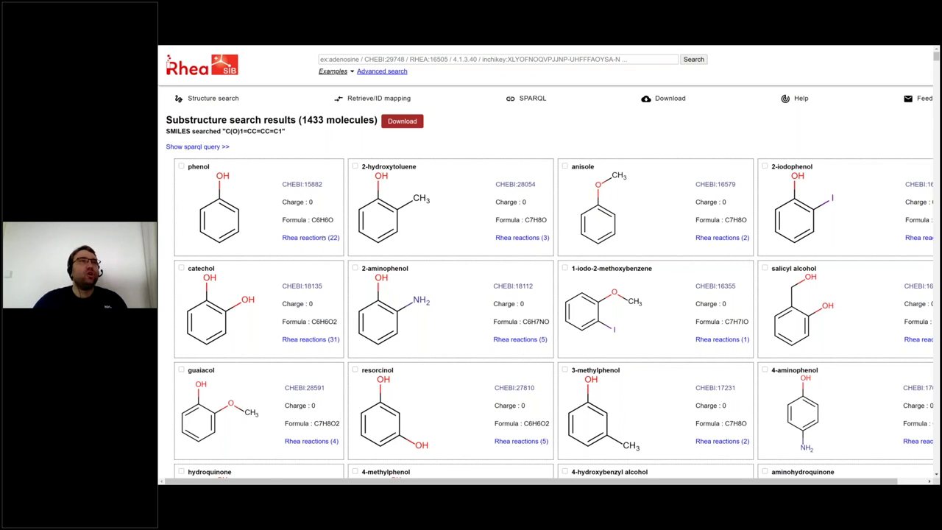
click(316, 238)
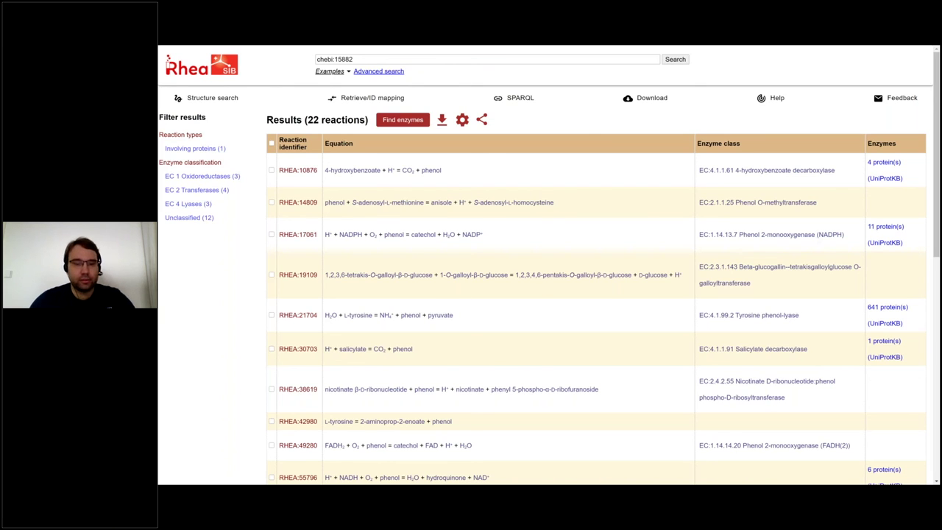
- Switch from the Rhea website to the presentation slides
key(alt+Tab)
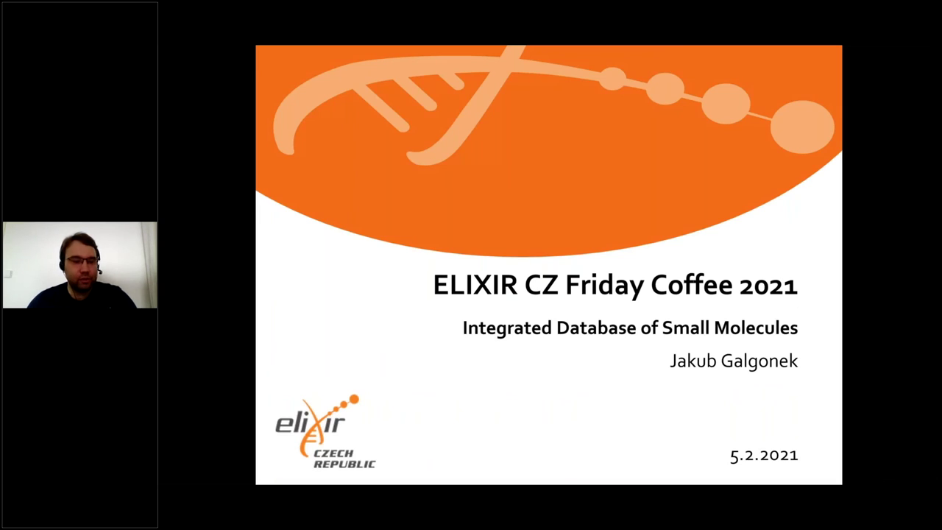